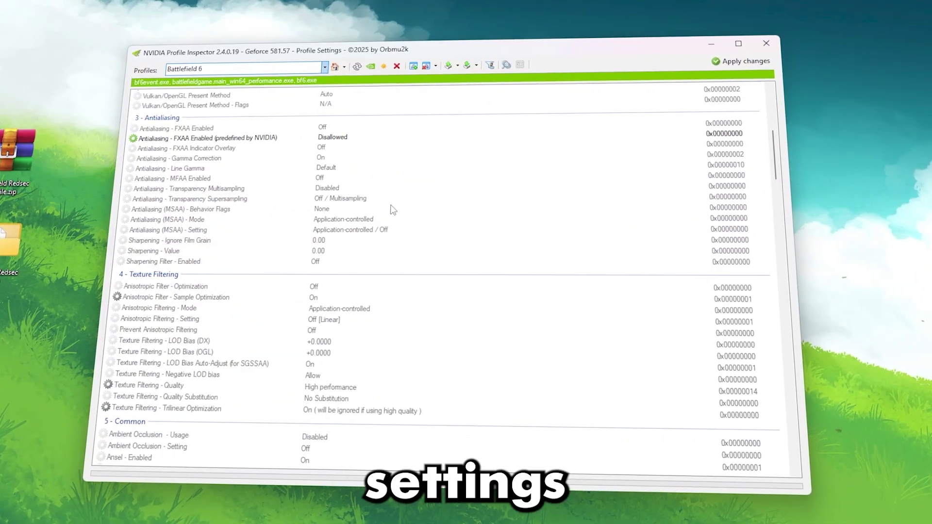
Scroll through the Battlefield 6 profile settings in NVIDIA Profile Inspector
scroll(393, 210, down, 20)
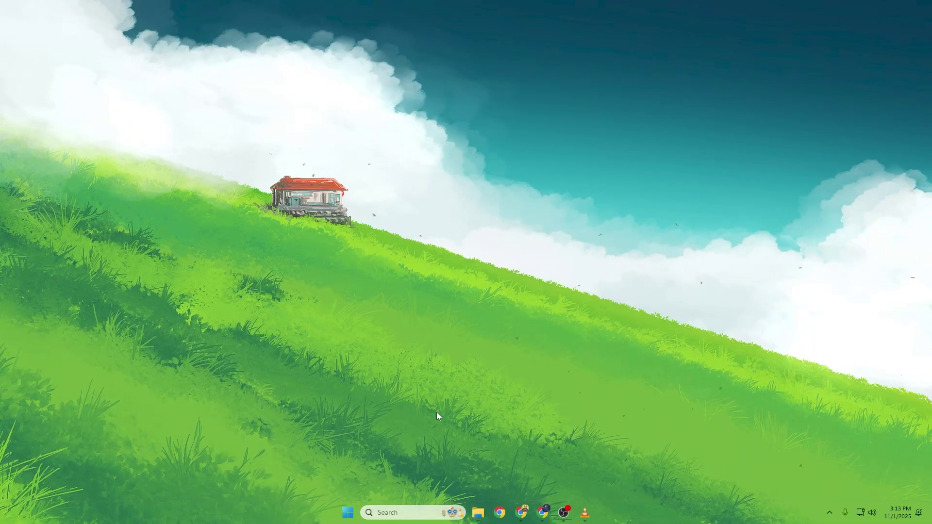
Search Windows for 'delete temporary files' and open that setting
click(398, 513)
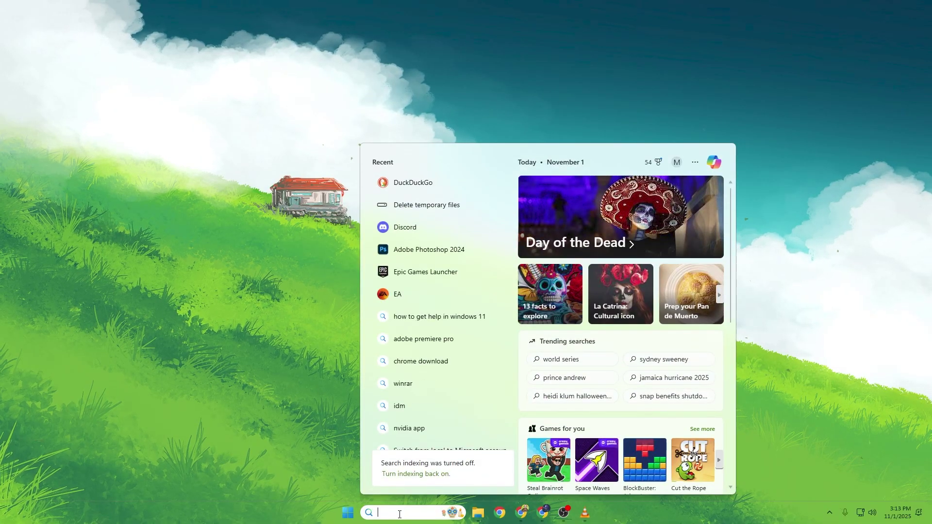
text(delete te)
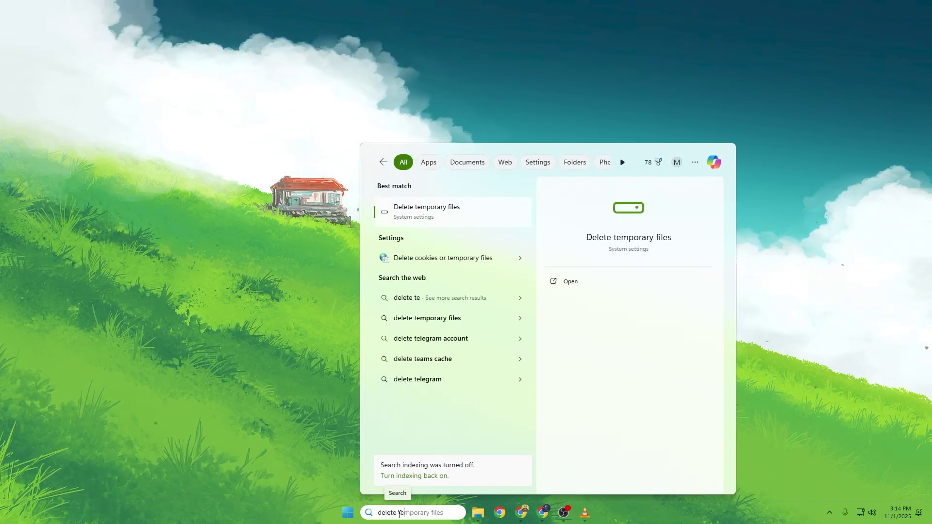
key(Return)
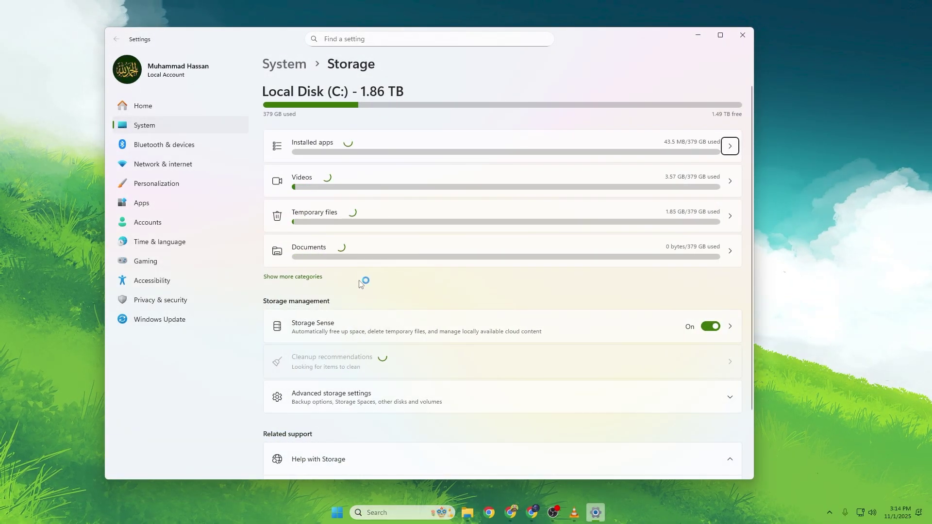
Remove the checked temporary files (about 1.06 GB), leaving Downloads and Recycle Bin unchecked
click(397, 211)
scroll(397, 206, down, 3)
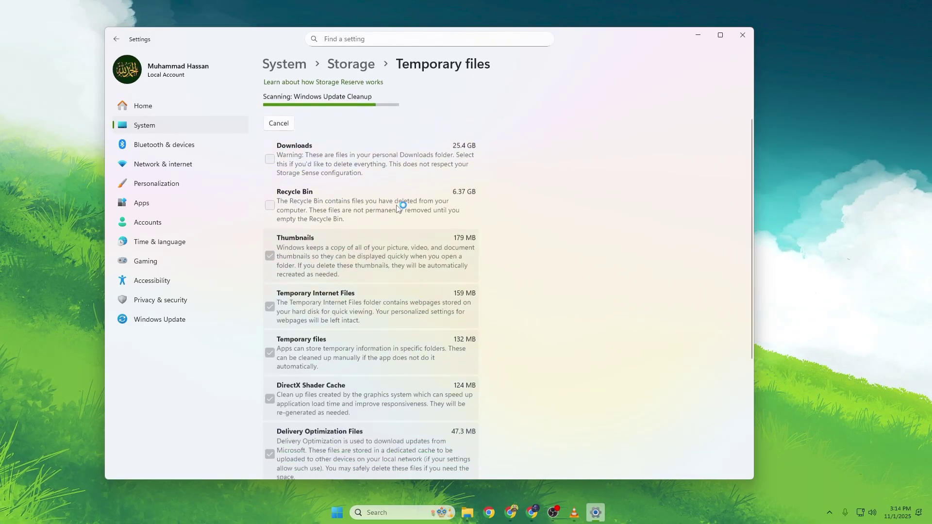
scroll(398, 209, down, 3)
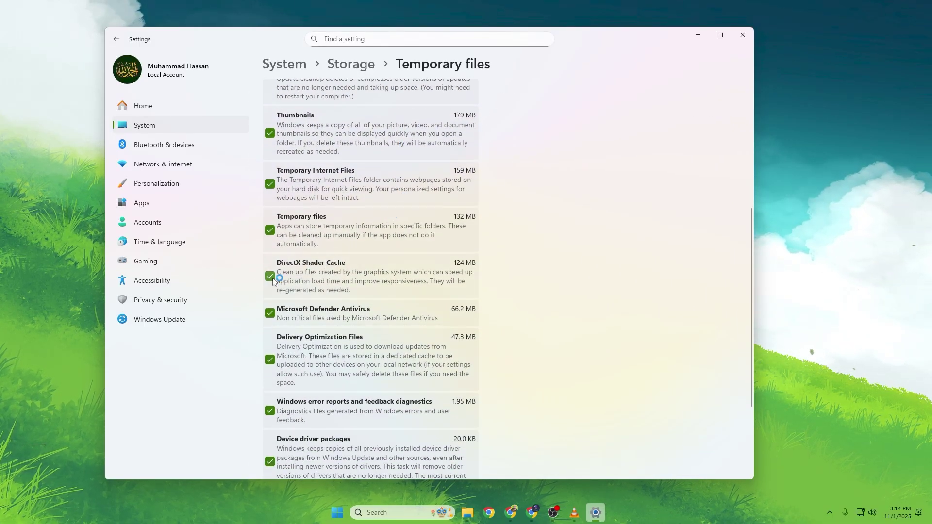
scroll(283, 279, up, 5)
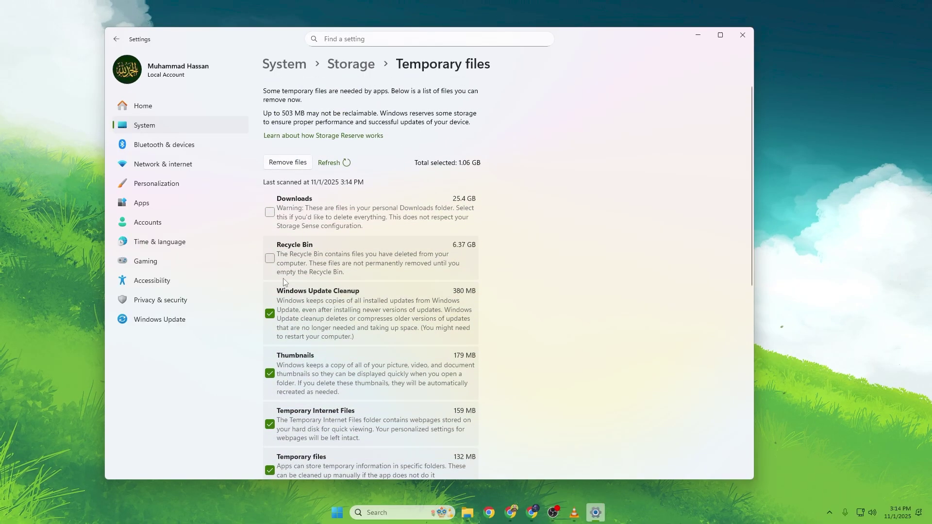
click(296, 166)
click(382, 281)
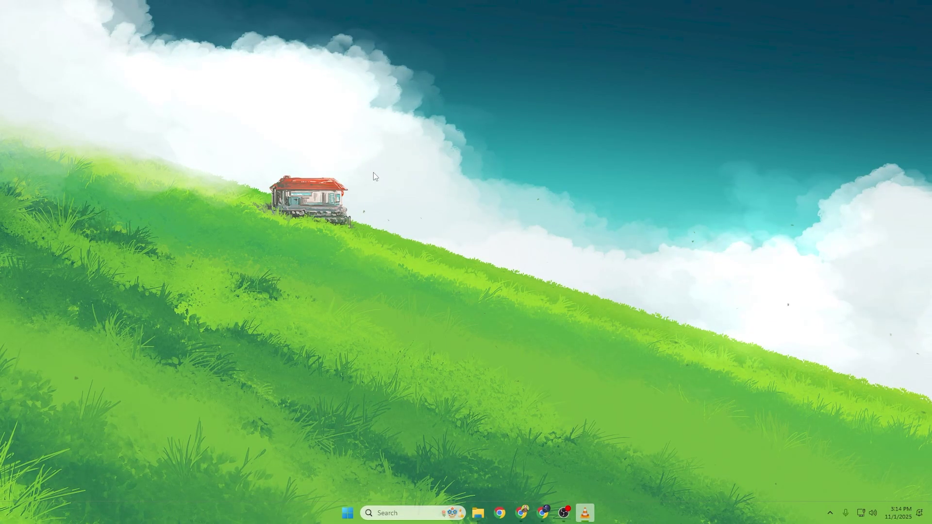
Bring up the desktop context menu on the bare Windows desktop
right_click(373, 173)
Launch NVIDIA Control Panel and select Battlefield 6 (bf6.exe) under Manage 3D settings Program Settings
click(398, 324)
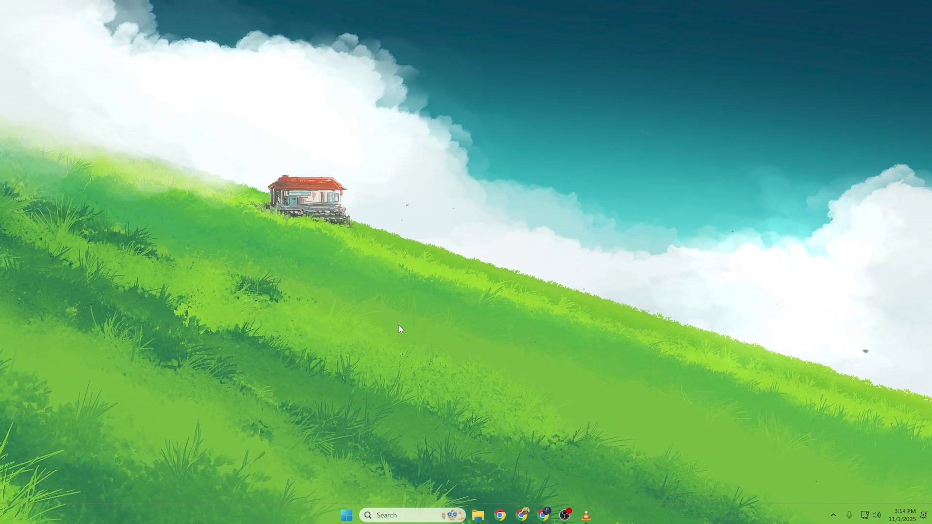
click(409, 256)
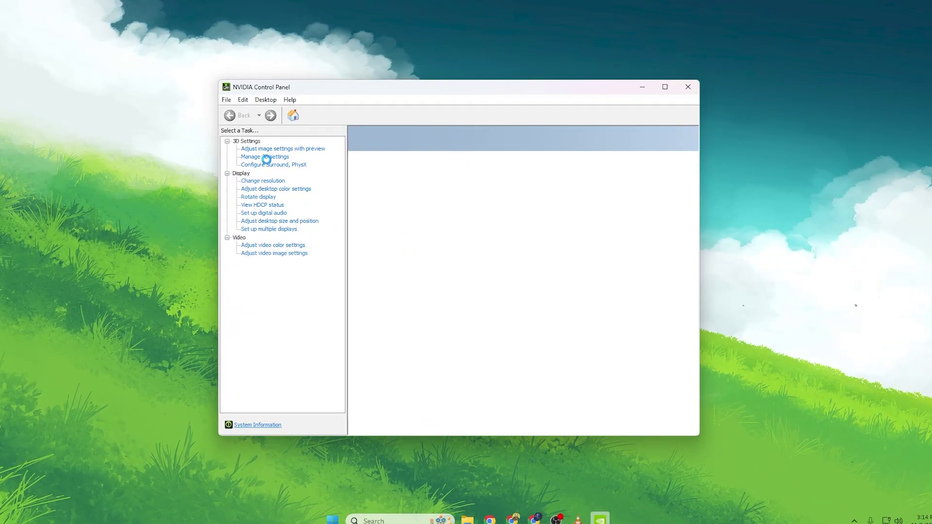
click(266, 158)
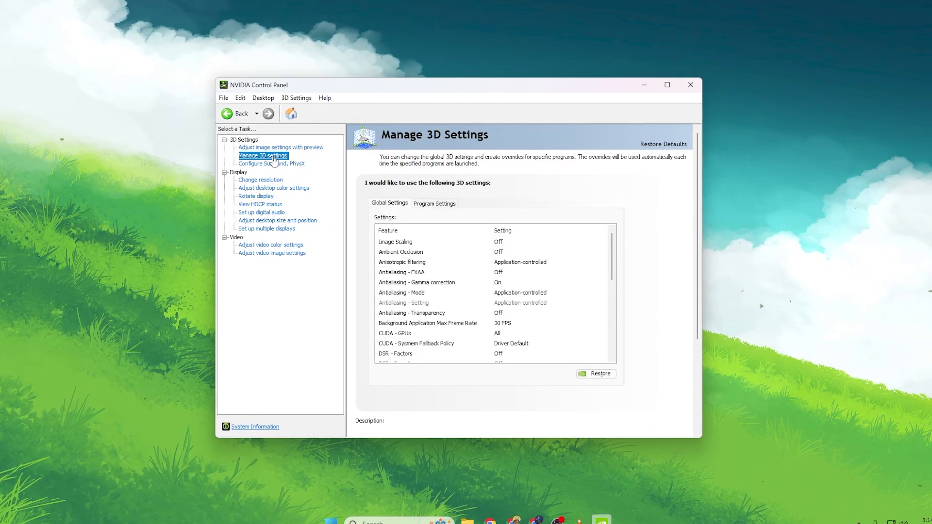
click(433, 204)
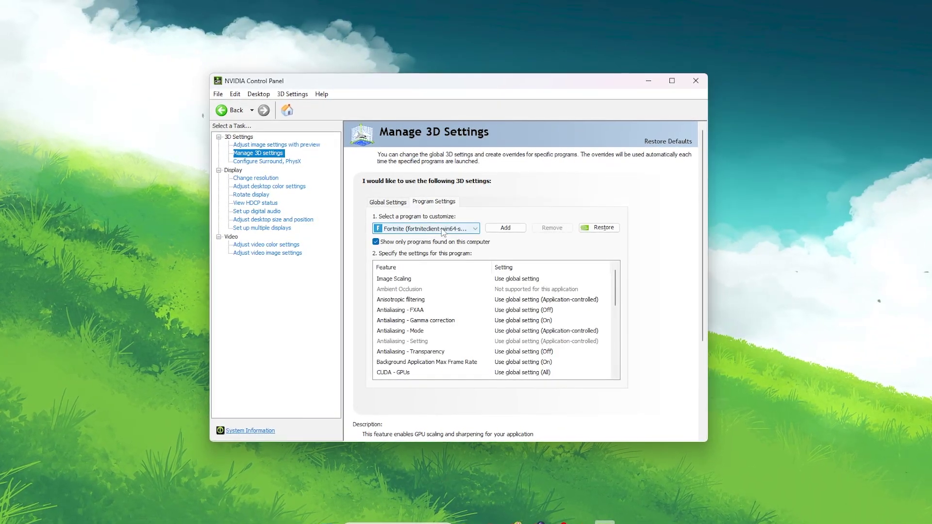
click(442, 230)
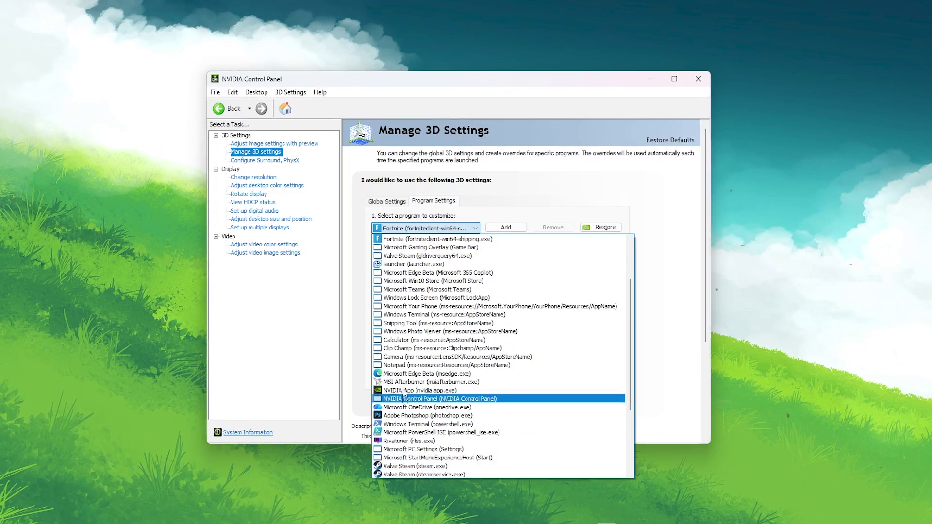
click(510, 247)
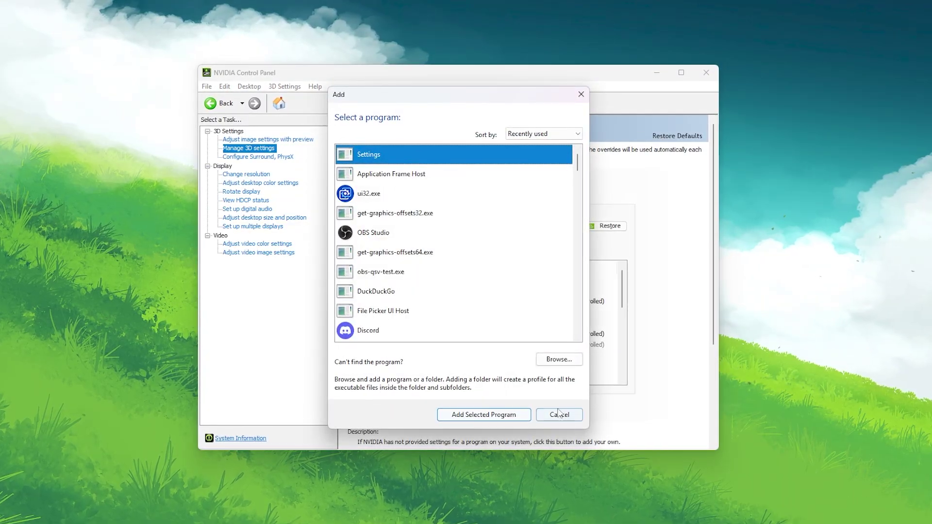
click(559, 416)
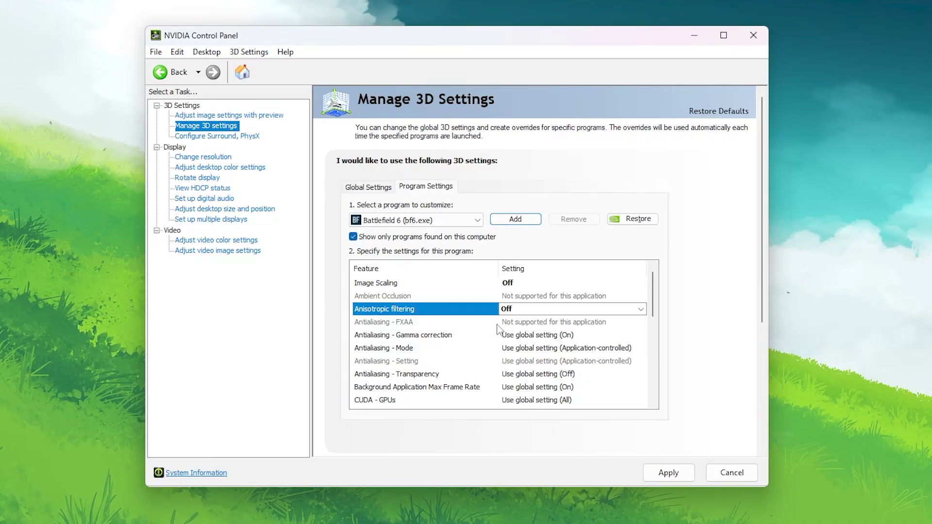
Set Antialiasing - Gamma correction to On for the Battlefield 6 profile
click(528, 322)
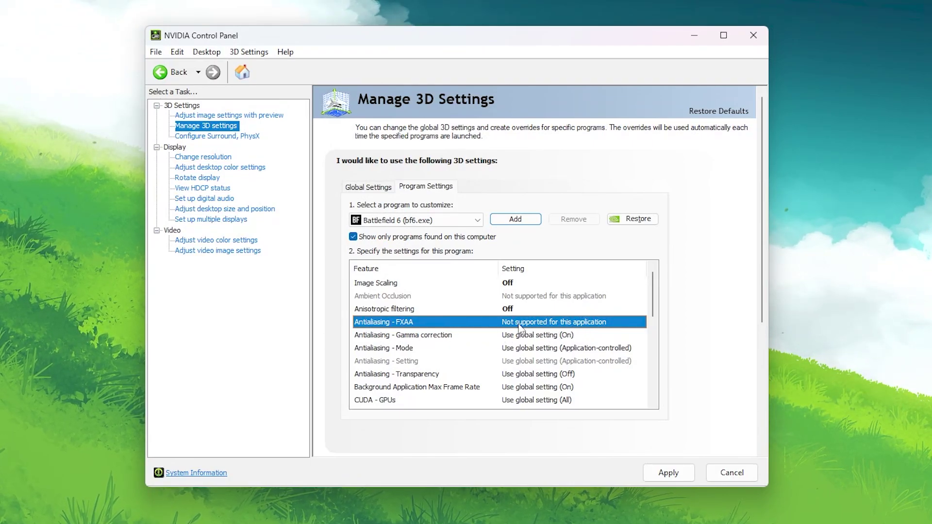
click(370, 337)
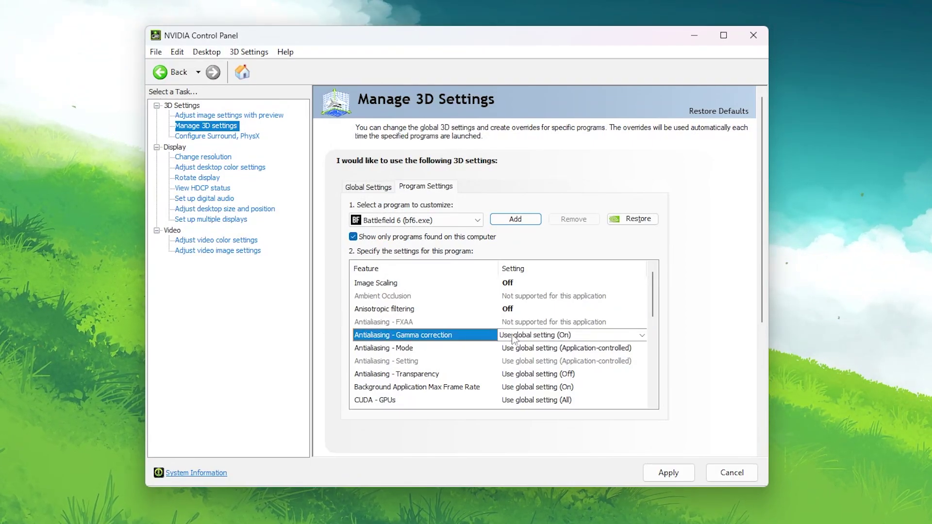
click(545, 340)
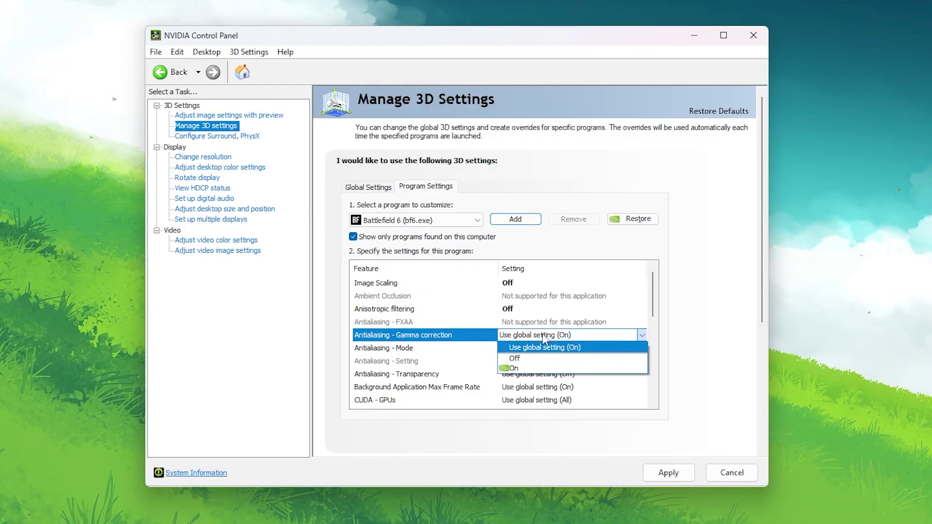
click(514, 368)
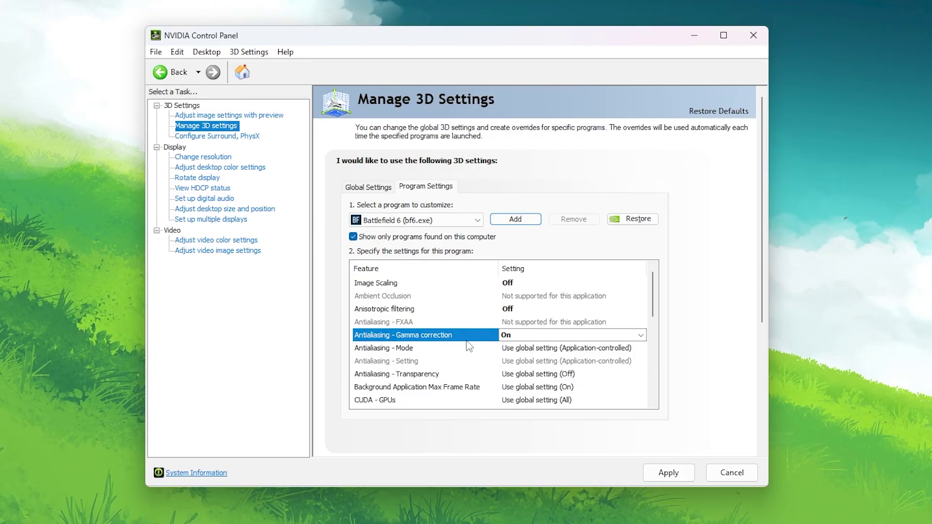
Set Low Latency Mode to Ultra for Battlefield 6
scroll(468, 345, down, 2)
click(409, 348)
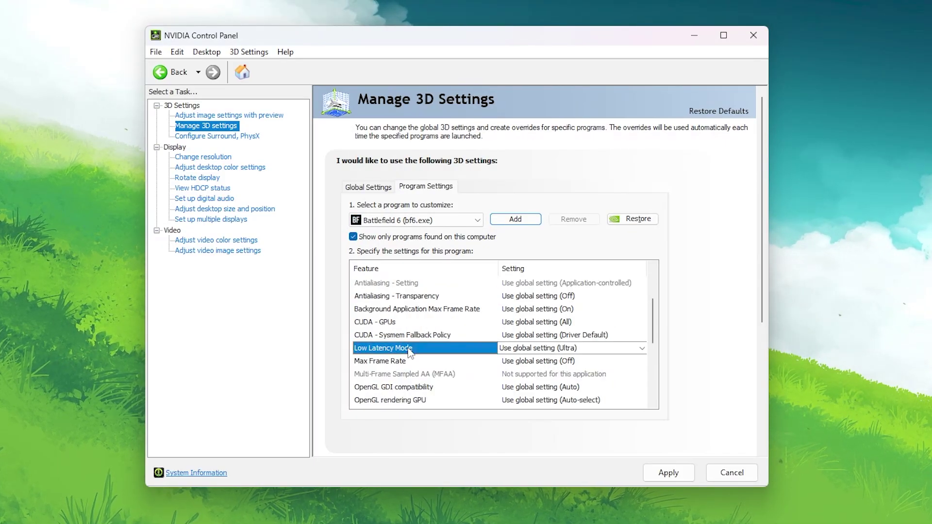
click(535, 347)
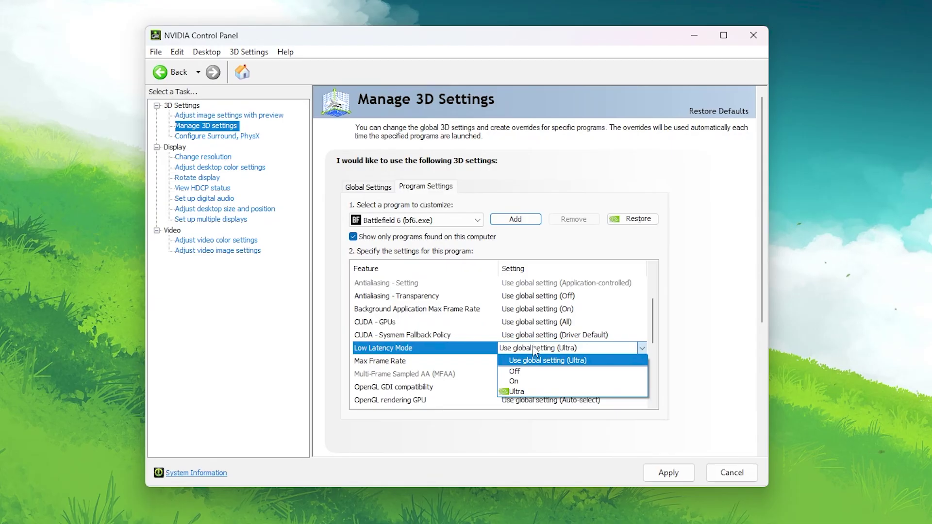
click(518, 392)
Turn Max Frame Rate off for Battlefield 6
scroll(447, 355, down, 2)
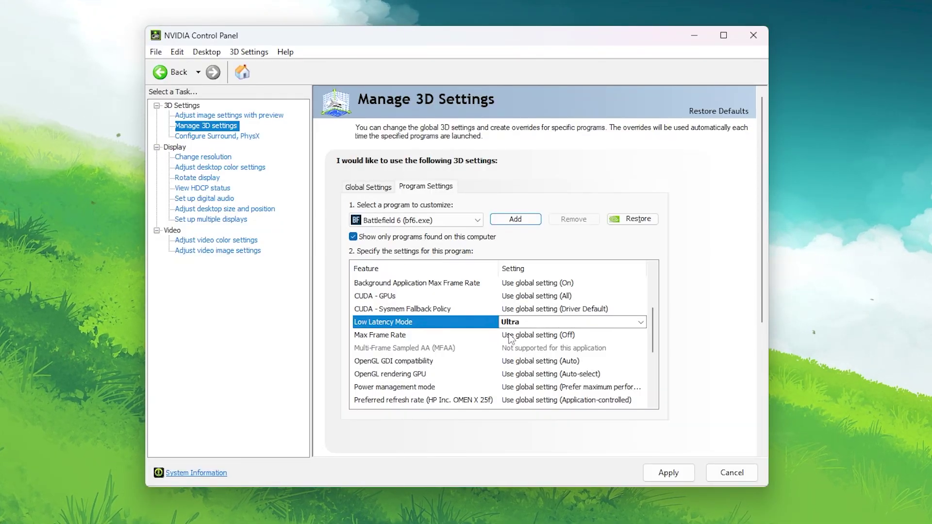
click(544, 335)
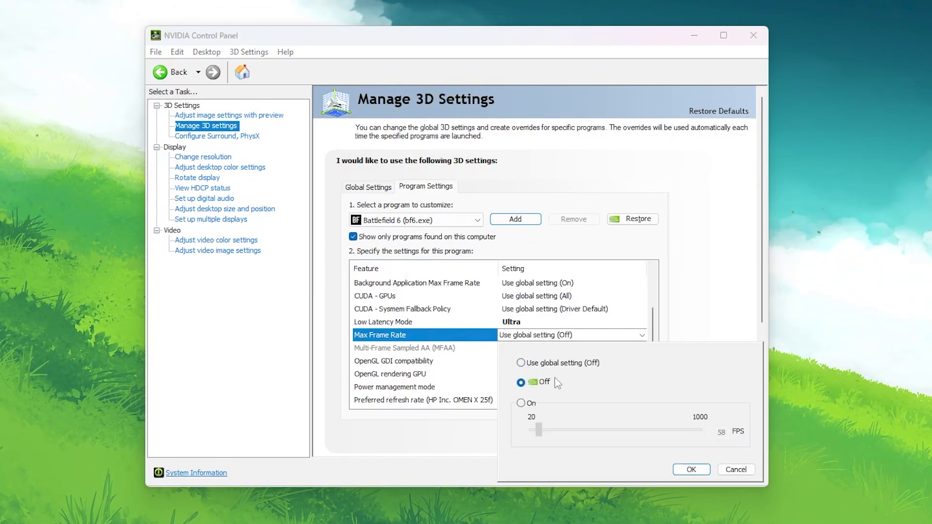
click(691, 469)
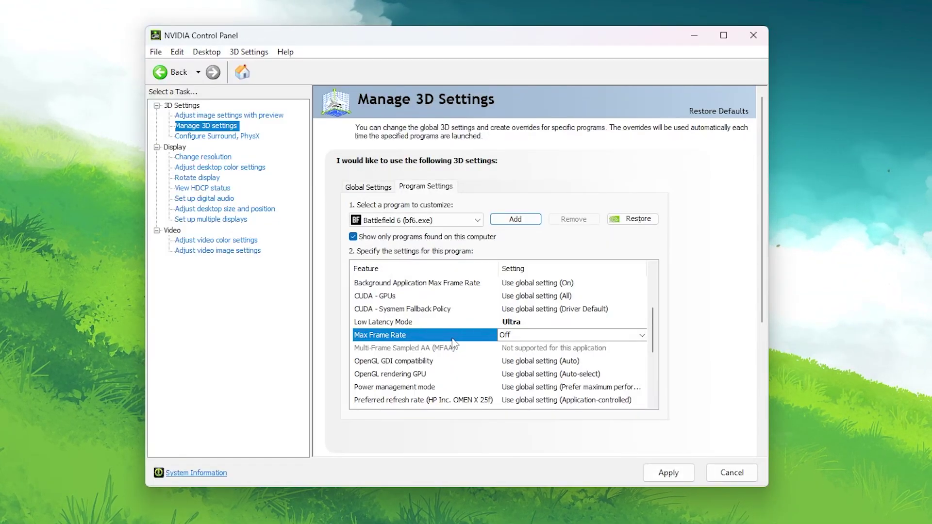
scroll(452, 342, down, 1)
Set Power management mode to Prefer maximum performance for Battlefield 6
click(410, 349)
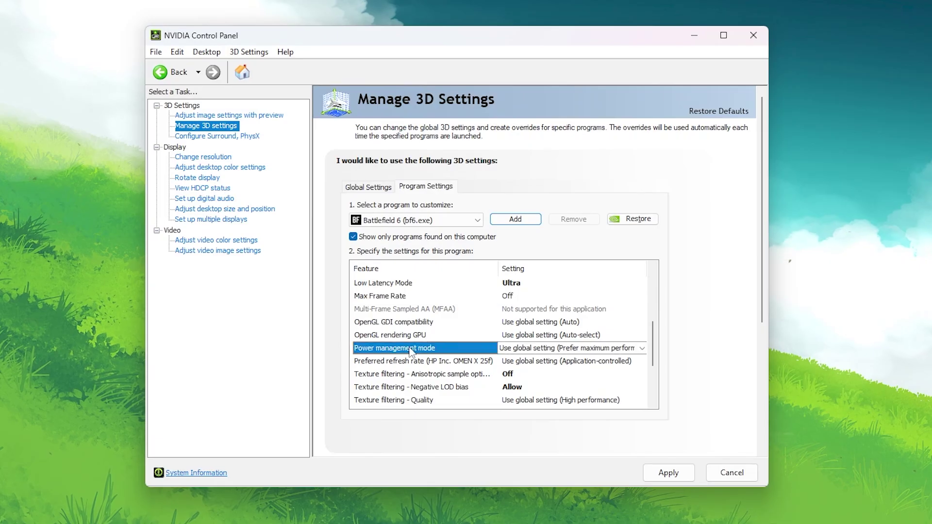
click(527, 349)
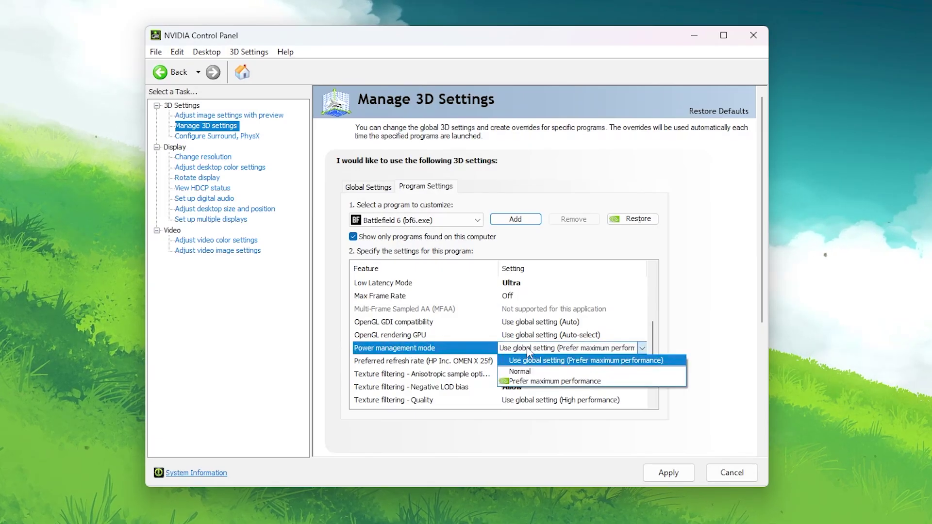
click(534, 380)
scroll(437, 359, down, 2)
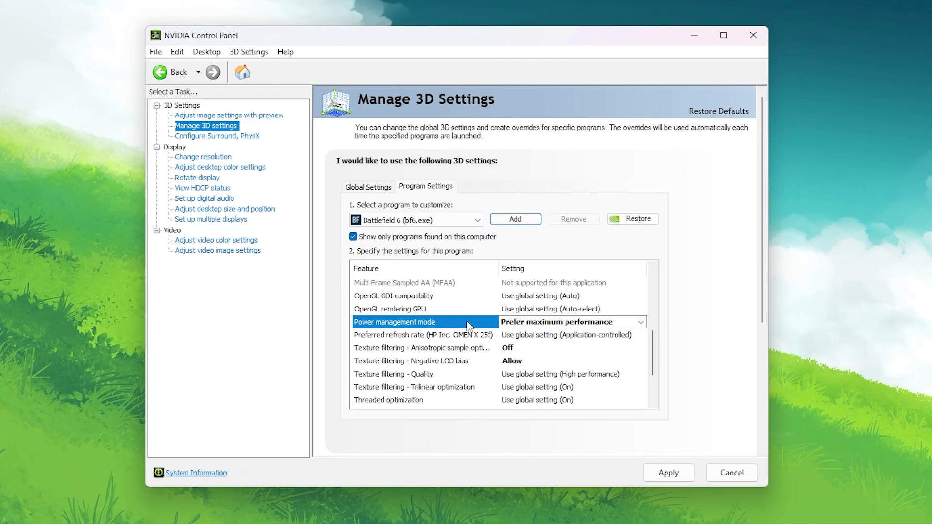
Set Texture filtering - Quality to High performance for Battlefield 6
scroll(468, 325, down, 2)
click(403, 311)
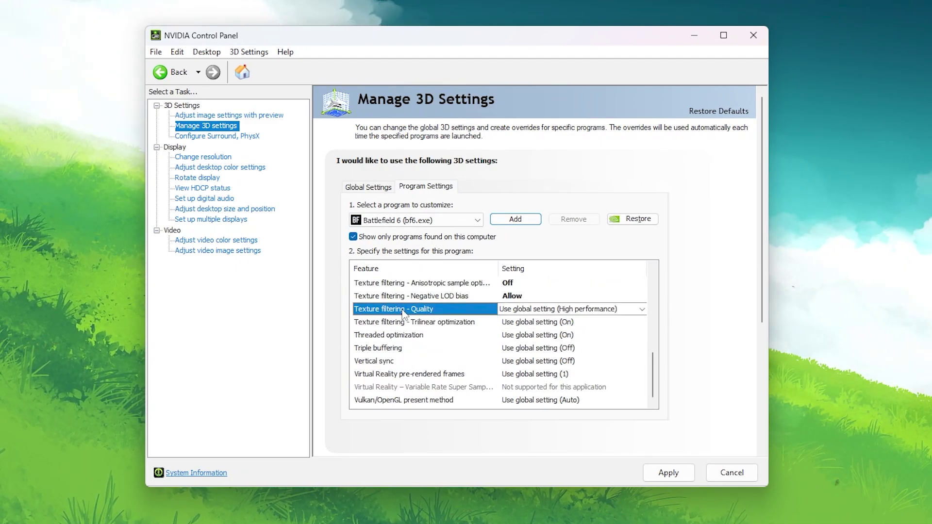
click(528, 313)
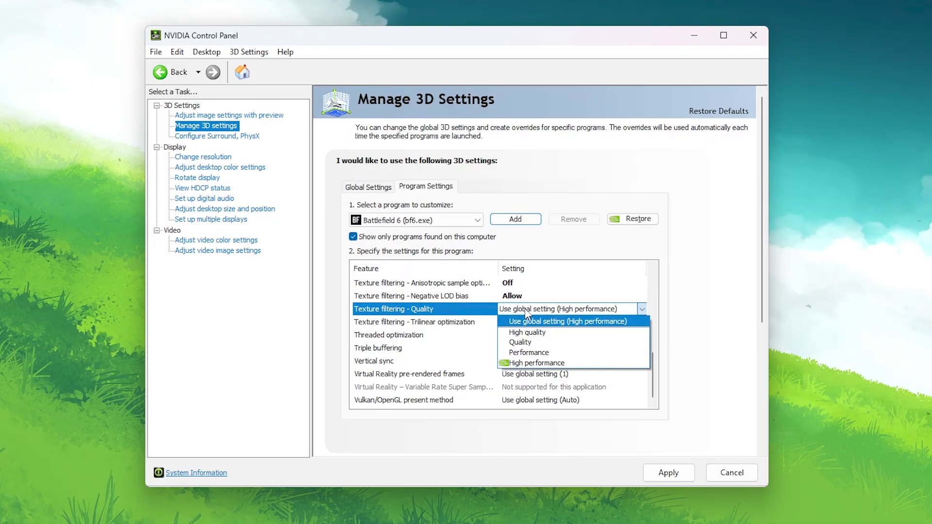
click(530, 364)
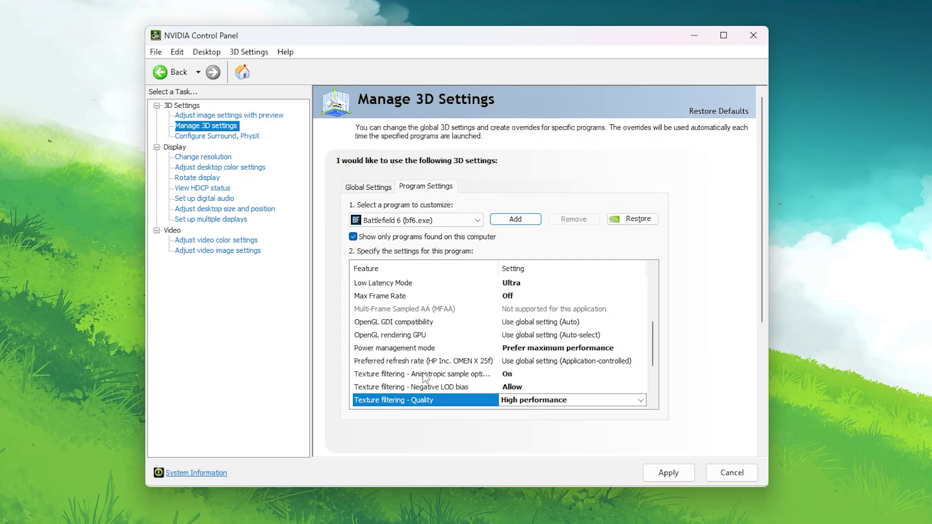
scroll(424, 376, up, 1)
scroll(424, 377, down, 2)
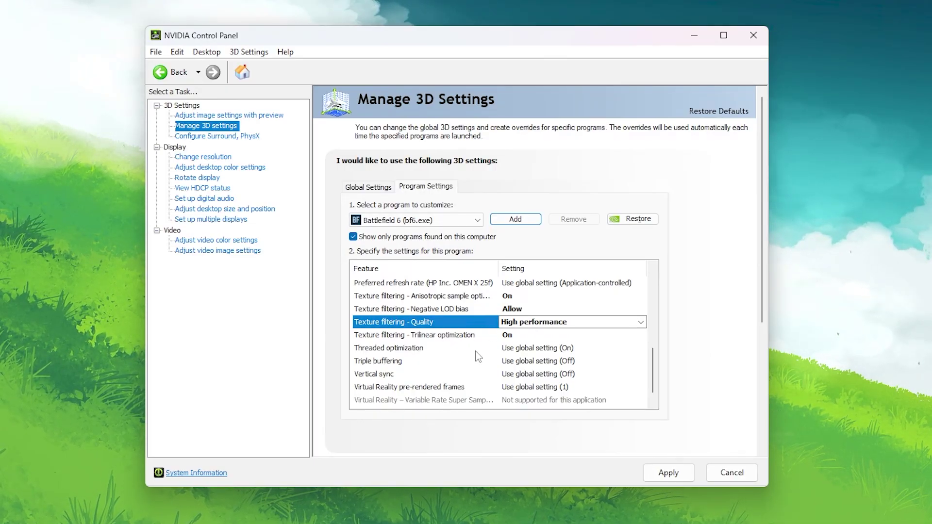
Set Threaded optimization to On in the Battlefield 6 program settings
click(547, 349)
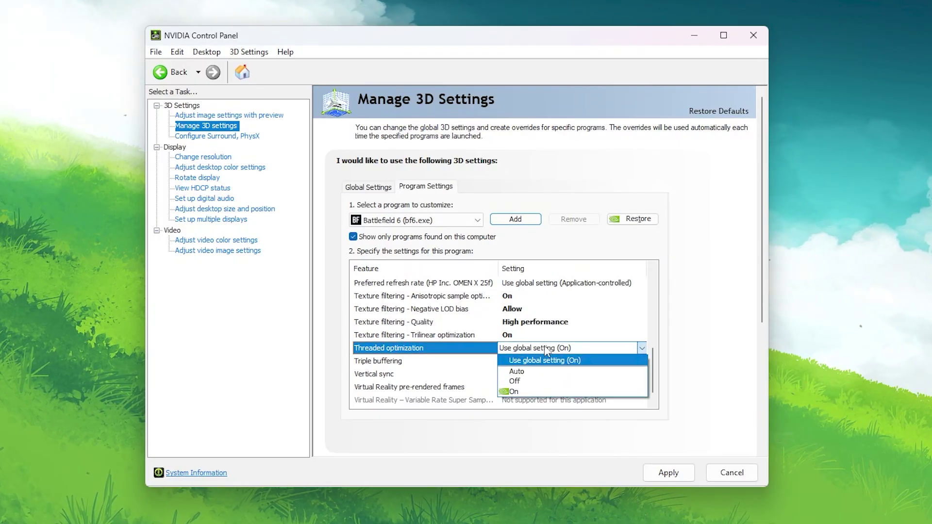
click(514, 390)
scroll(443, 370, down, 1)
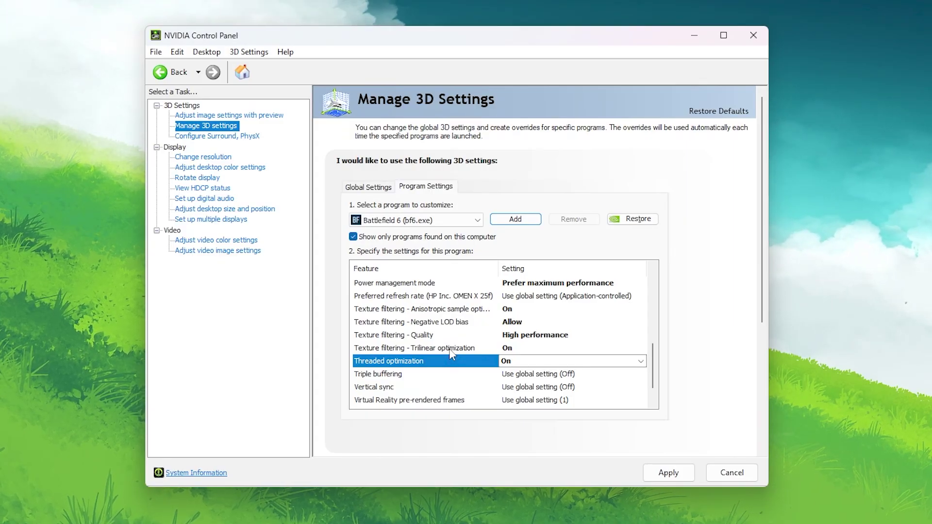
Set Vertical sync to Off in the Battlefield 6 program settings
click(389, 387)
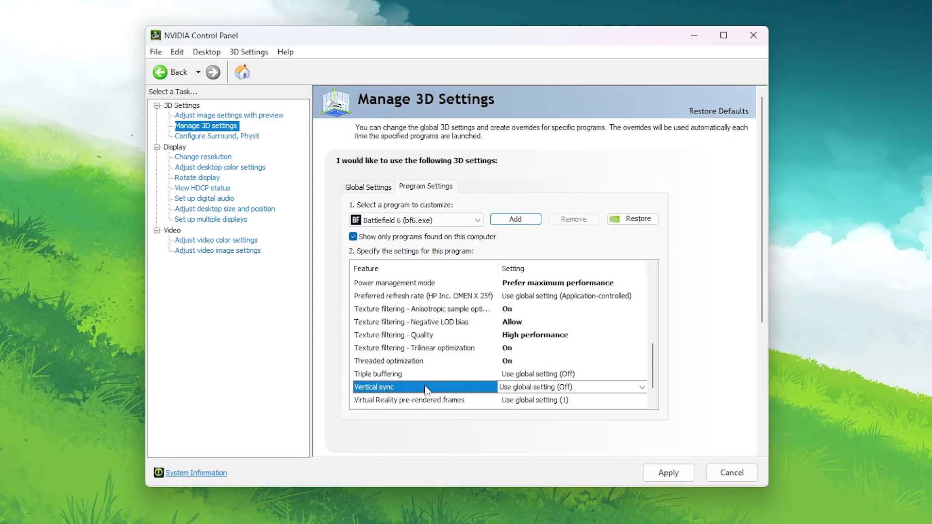
click(518, 387)
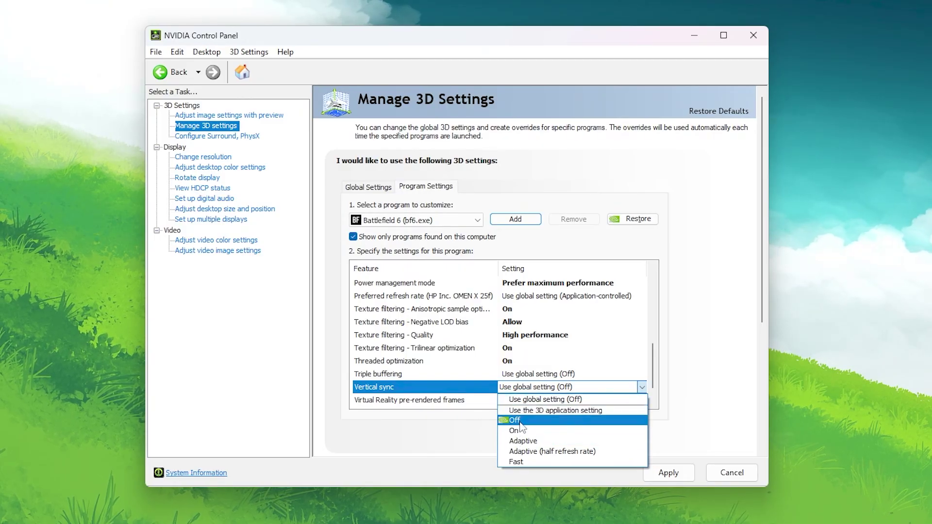
click(522, 424)
scroll(416, 383, down, 1)
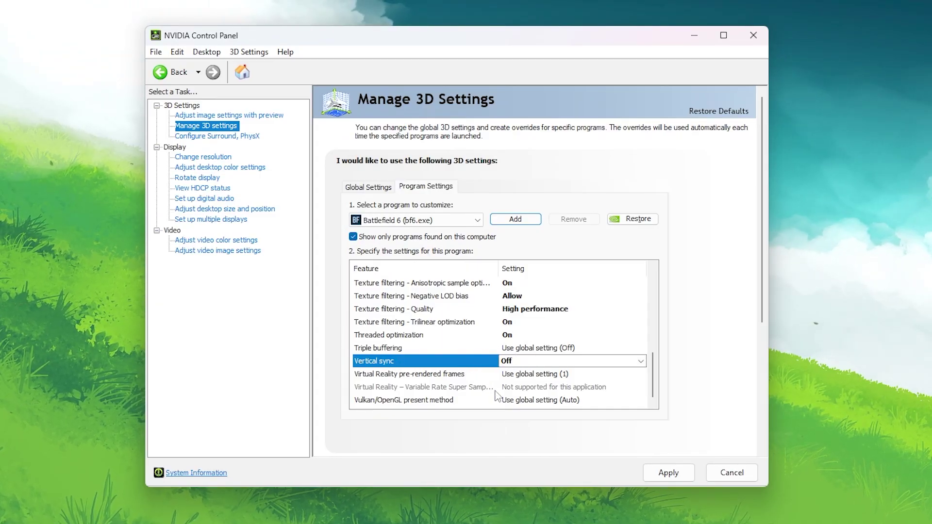
Apply the Battlefield 6 settings and confirm keeping them in the Apply Changes dialog
click(667, 476)
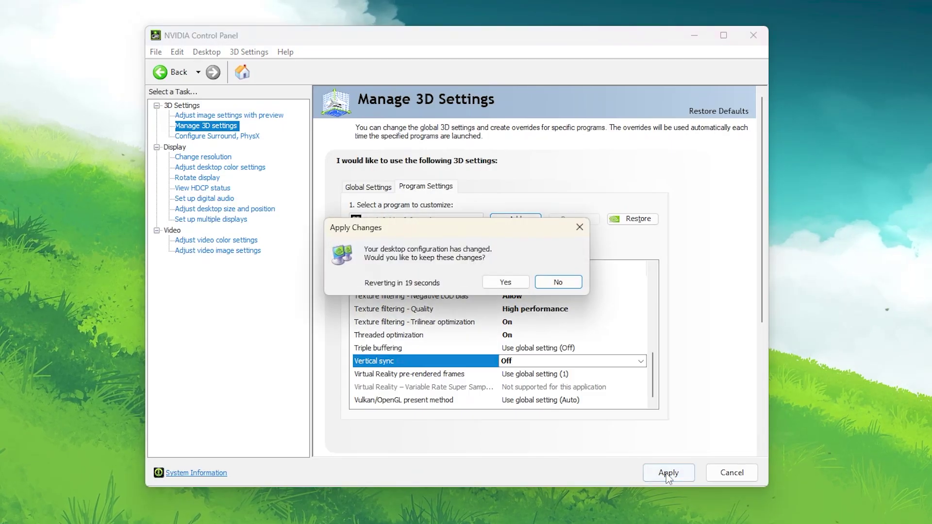
click(505, 282)
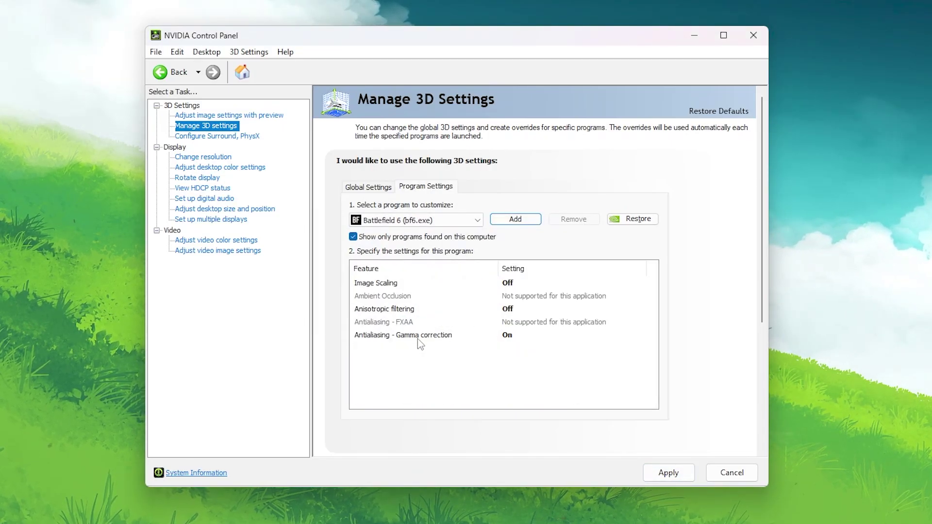
scroll(417, 340, down, 5)
scroll(417, 344, up, 5)
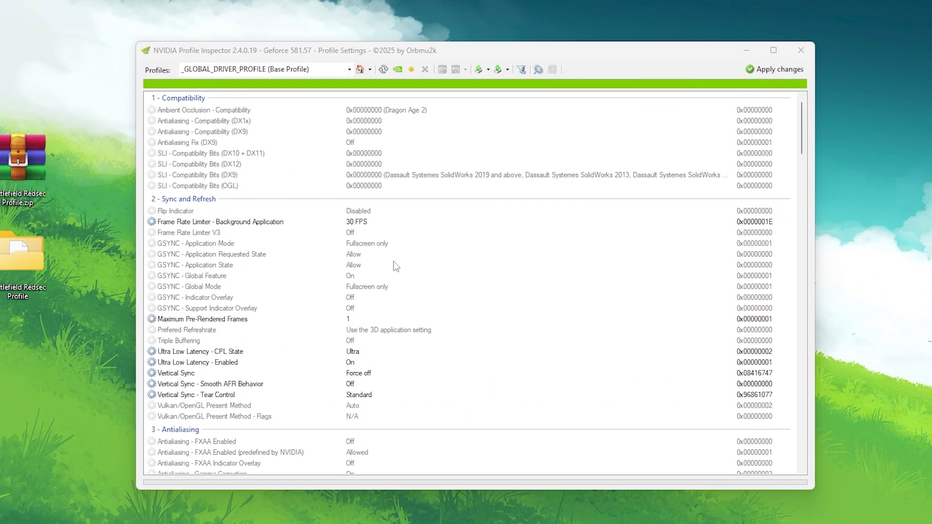
Search the profiles for 'battlefield' and load the Battlefield 6 profile
click(310, 68)
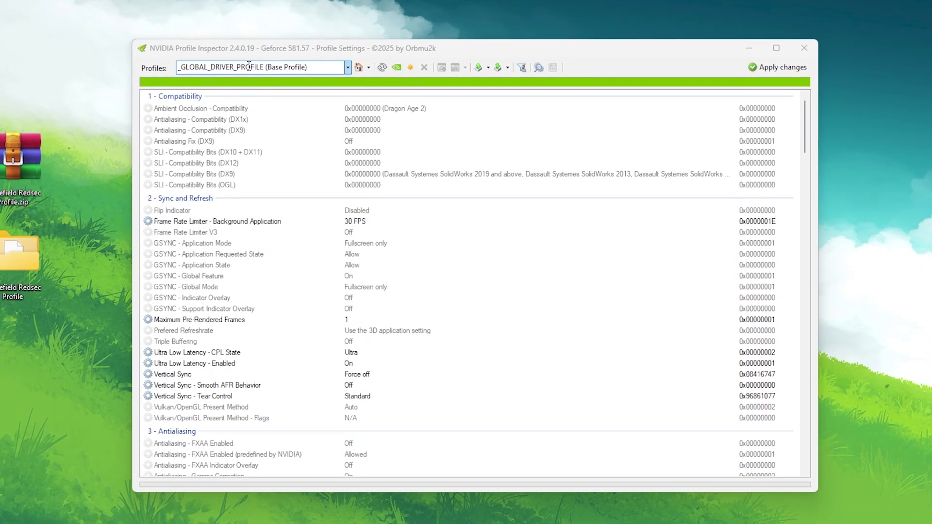
text(battlefield)
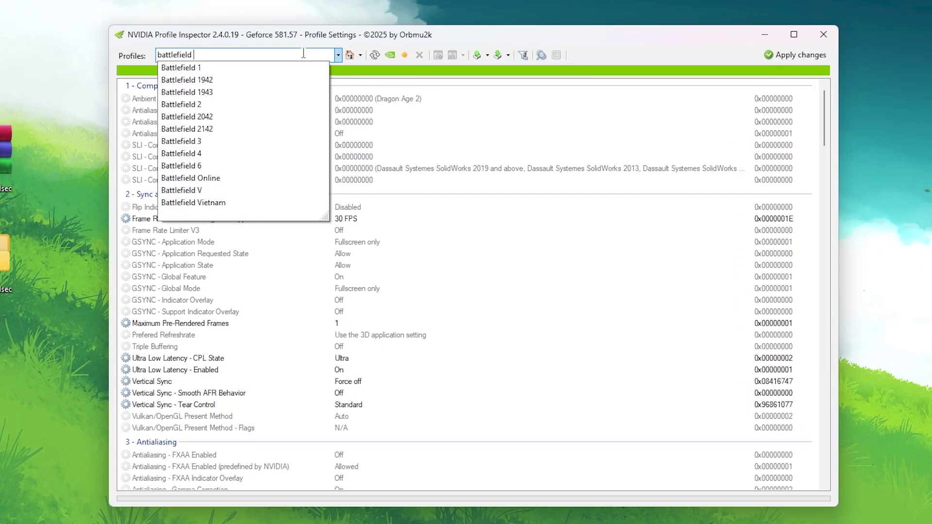
click(181, 166)
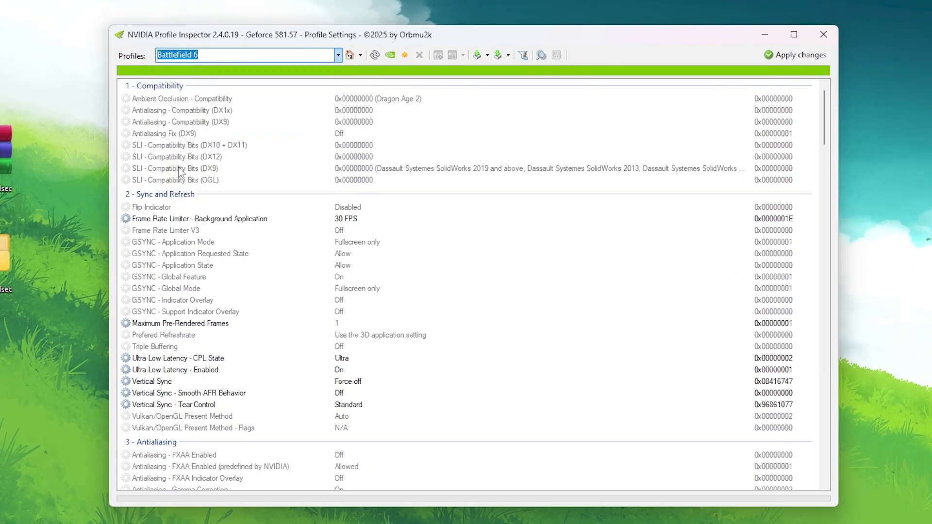
Import Battlefield Redsec Profile.nip from the Desktop's Battlefield Redsec Profile folder
click(498, 56)
click(531, 71)
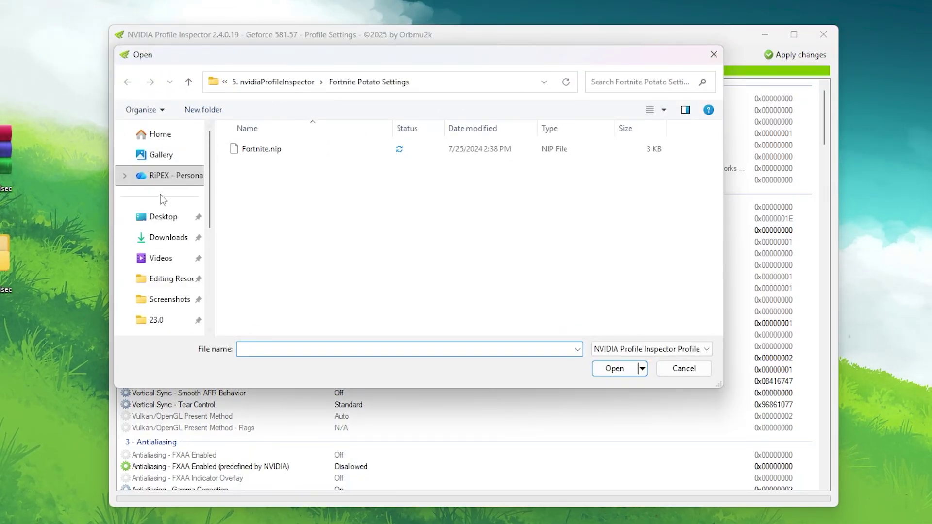
click(145, 217)
double_click(281, 149)
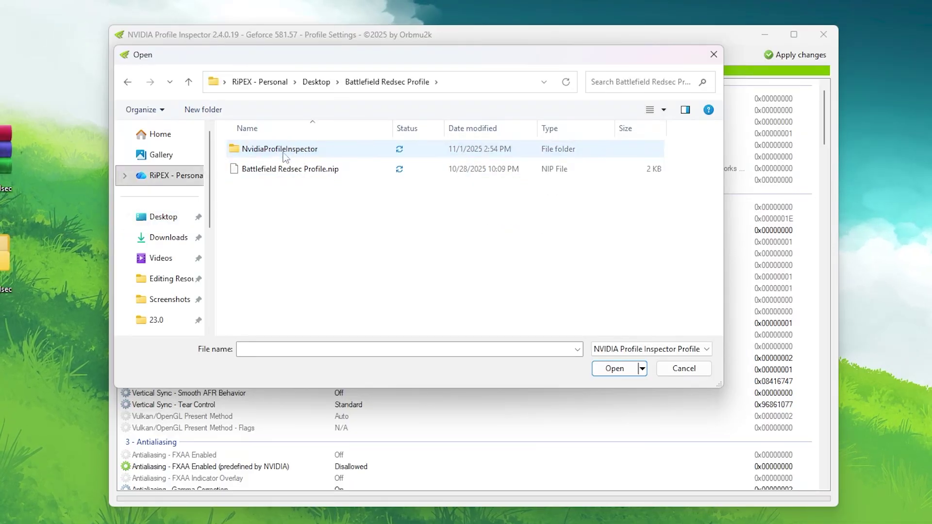
click(280, 170)
click(608, 362)
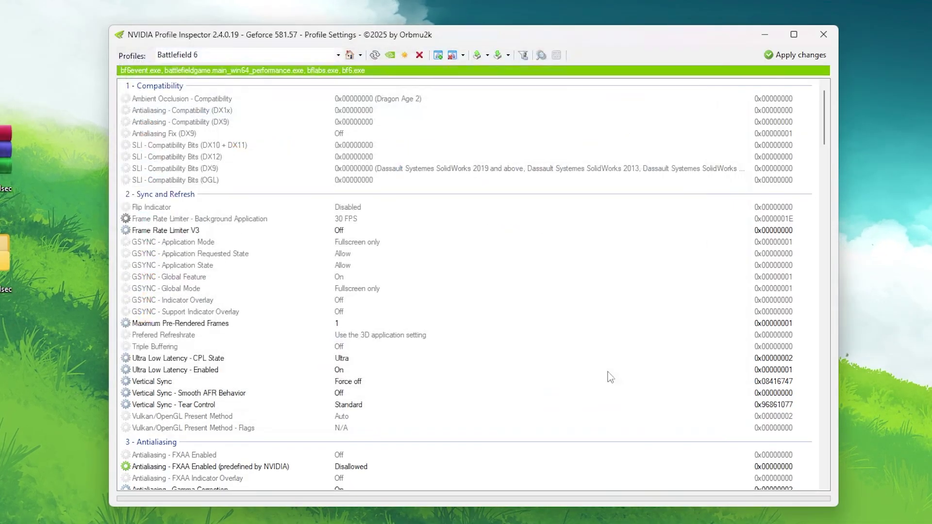
Review the imported settings (Ultra Low Latency Ultra, V-Sync off, rBAR on) and apply changes
click(556, 299)
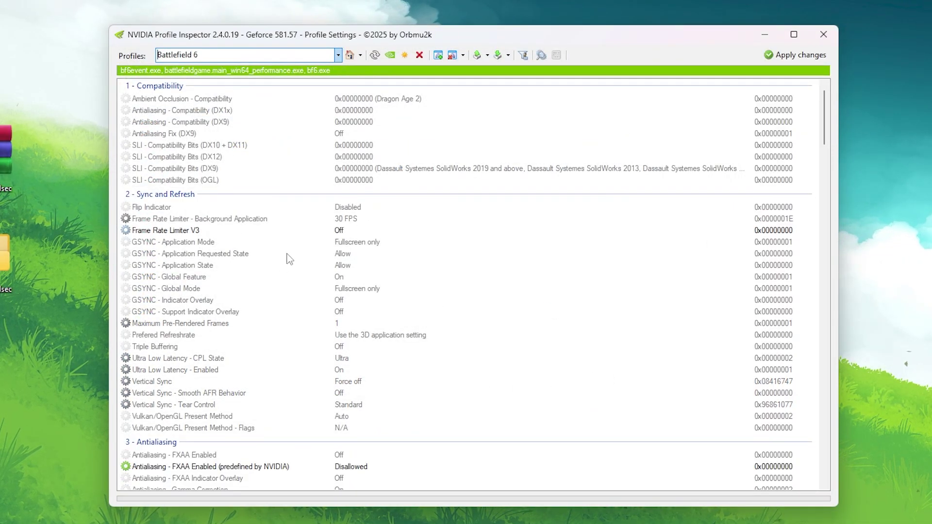
scroll(424, 265, down, 3)
scroll(373, 238, down, 4)
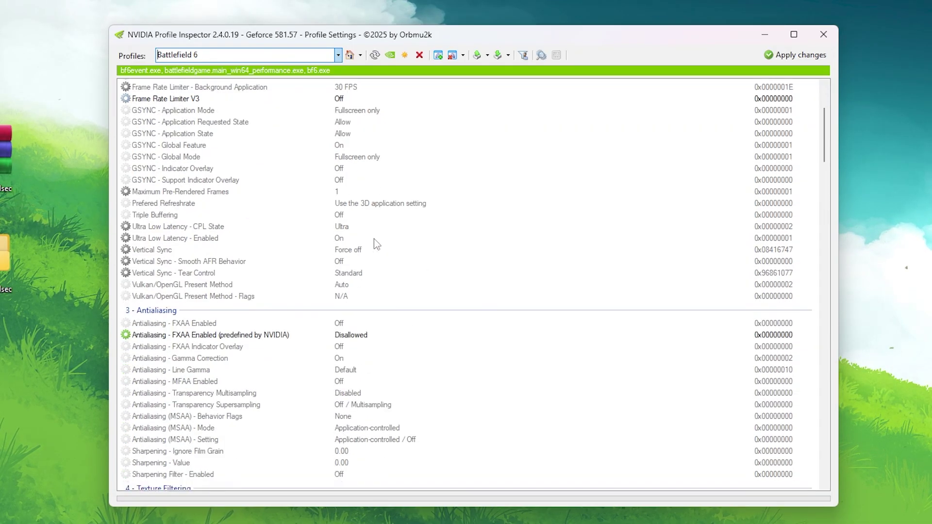
scroll(377, 285, up, 6)
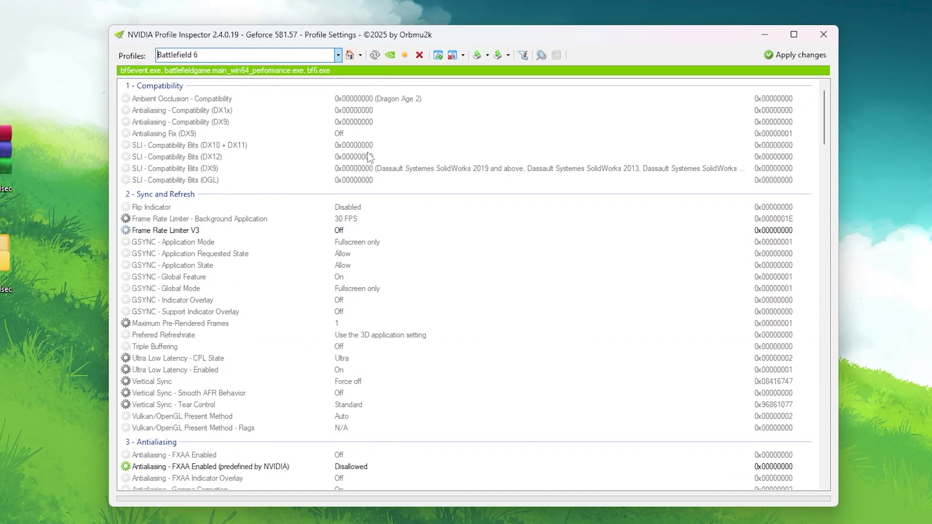
scroll(415, 203, down, 15)
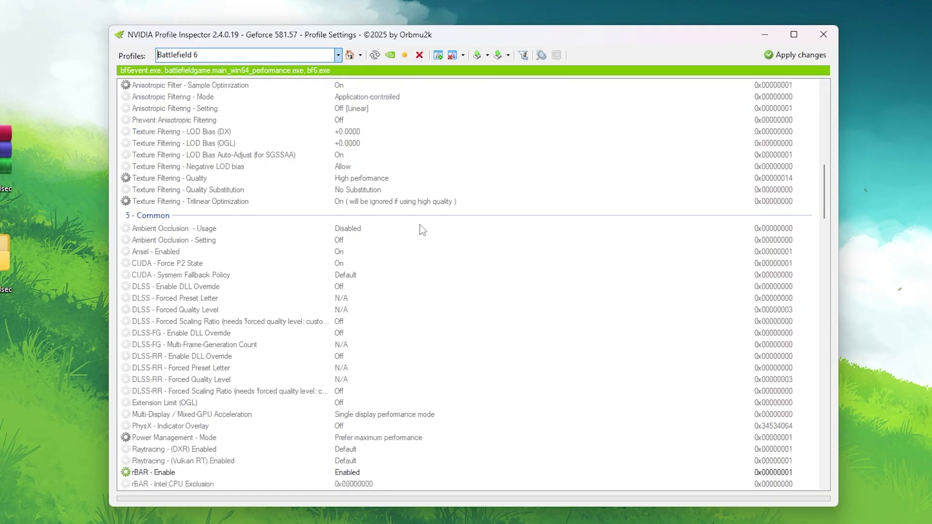
scroll(422, 232, down, 8)
scroll(422, 235, down, 4)
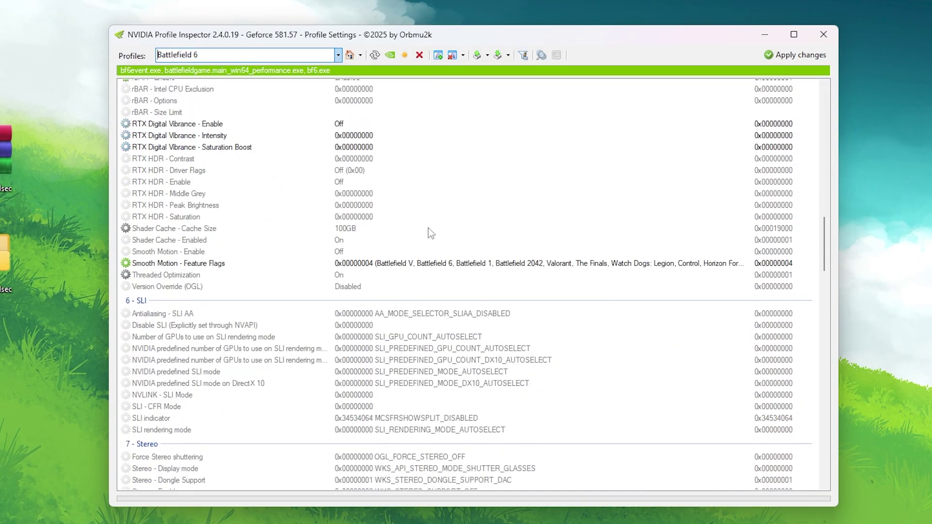
scroll(422, 232, down, 12)
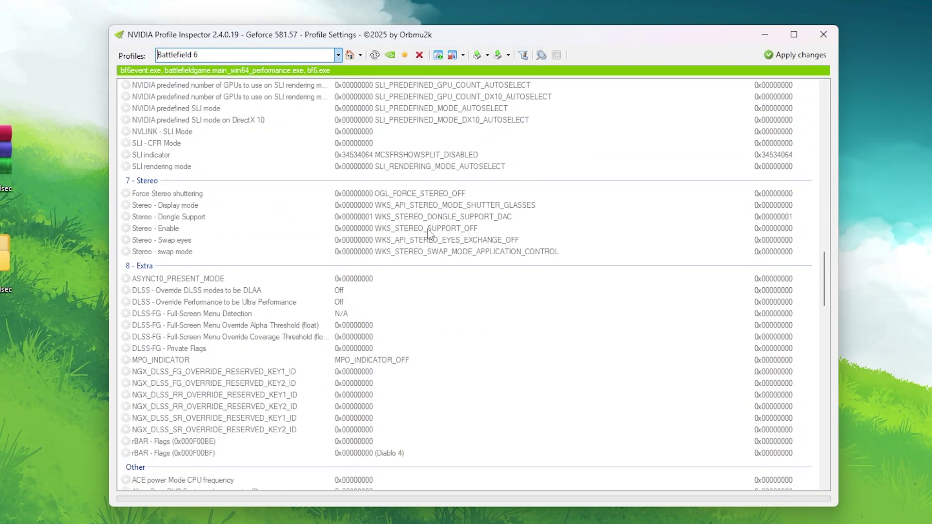
scroll(432, 233, down, 8)
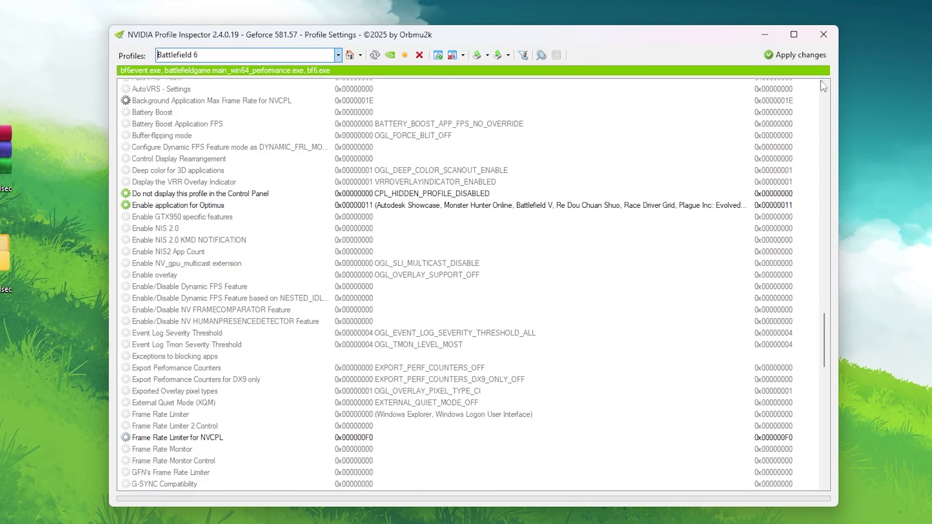
click(788, 61)
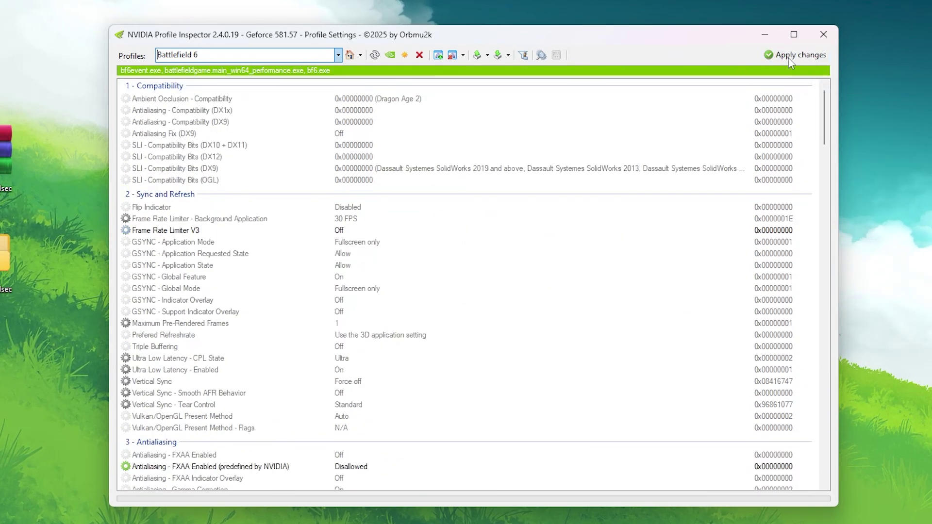
click(789, 60)
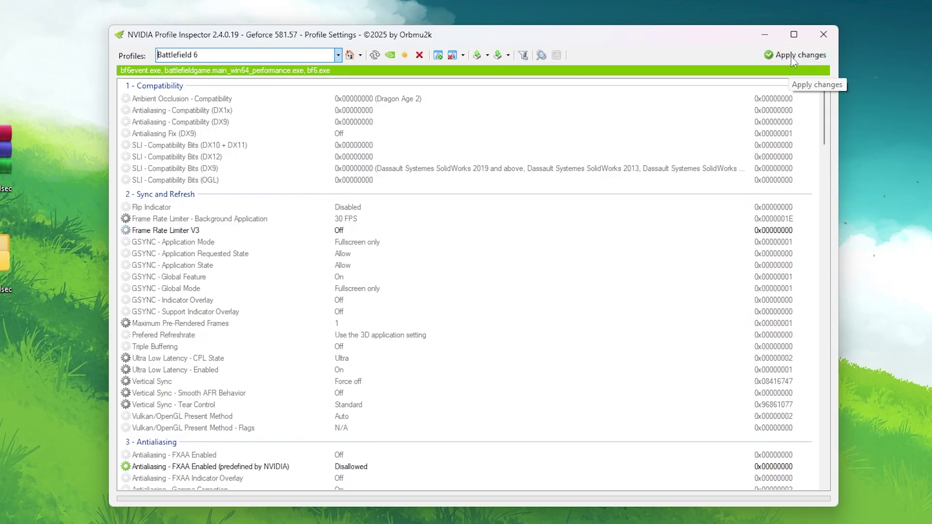
Close Profile Inspector and move forward briefly in the Battlefield 6 match
click(822, 35)
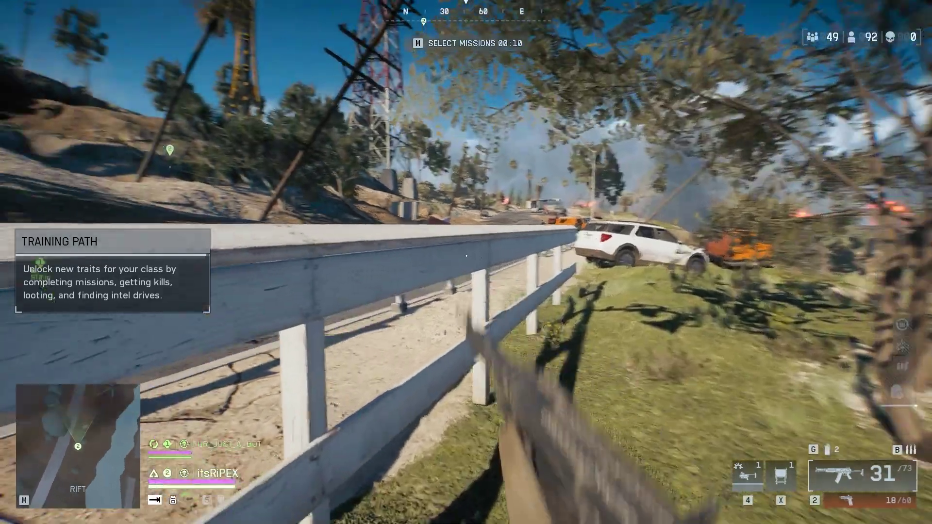
key(w)
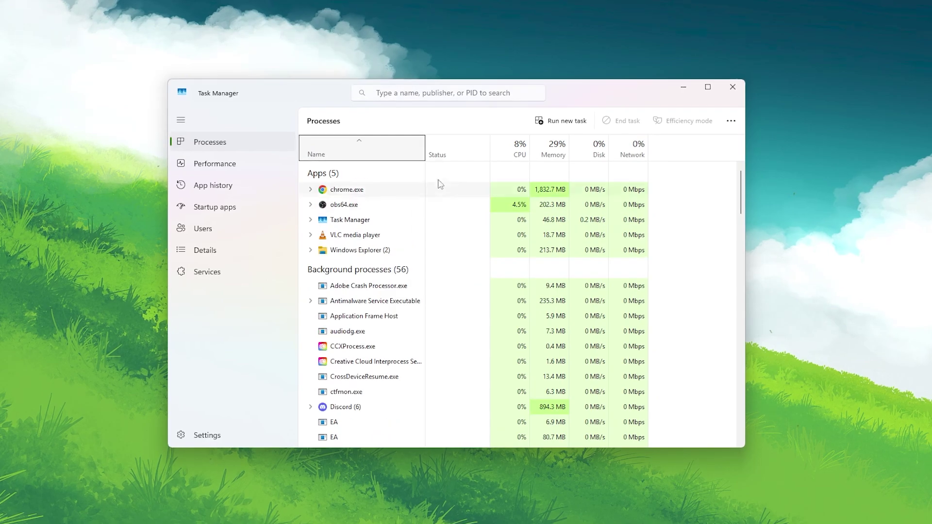
Go to Startup apps and bring up the ms-teams.exe entry's options, then dismiss them
click(282, 205)
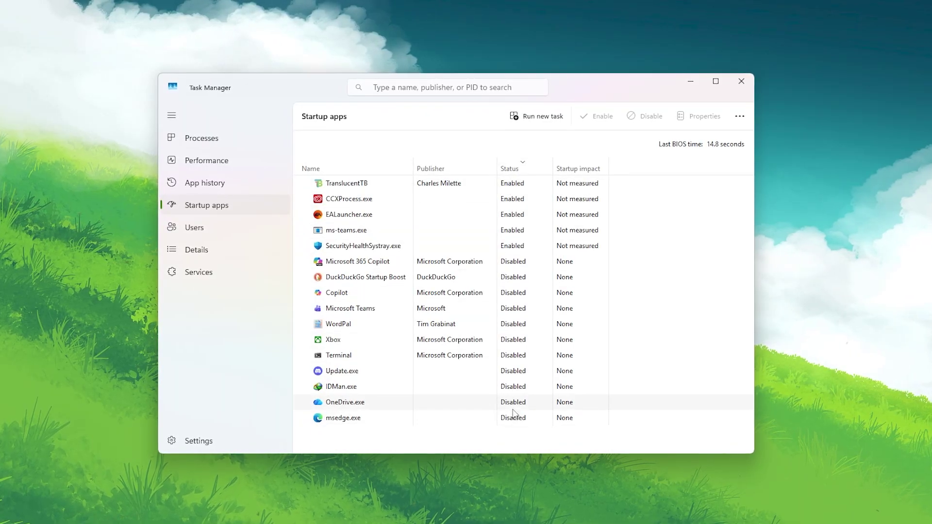
right_click(353, 233)
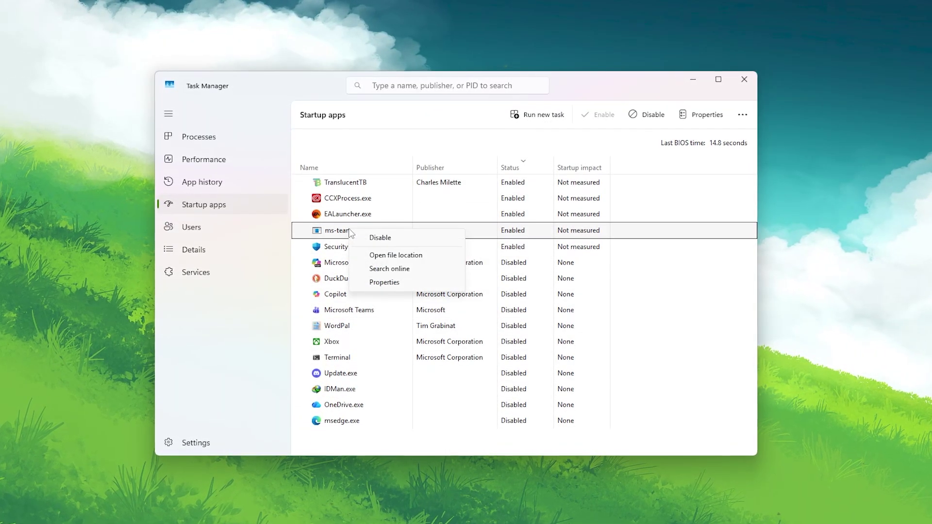
key(Escape)
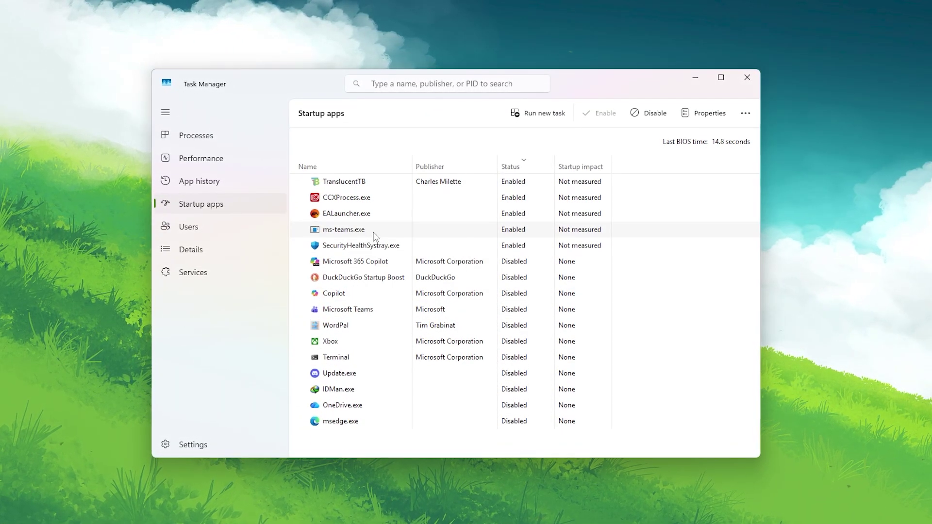